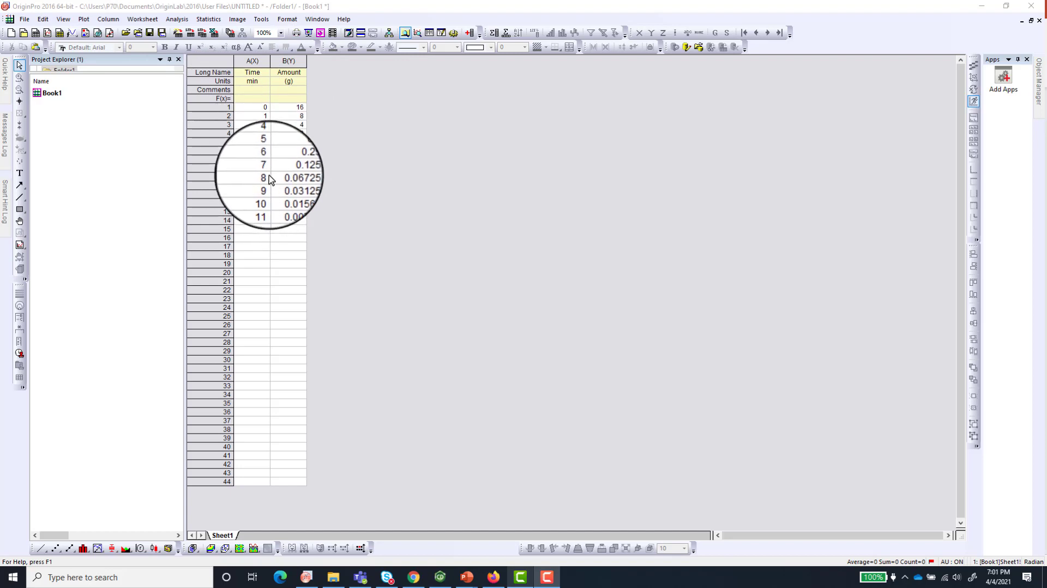
Select the Time and Amount columns and plot them as a symbol scatter graph.
left_click(210, 61)
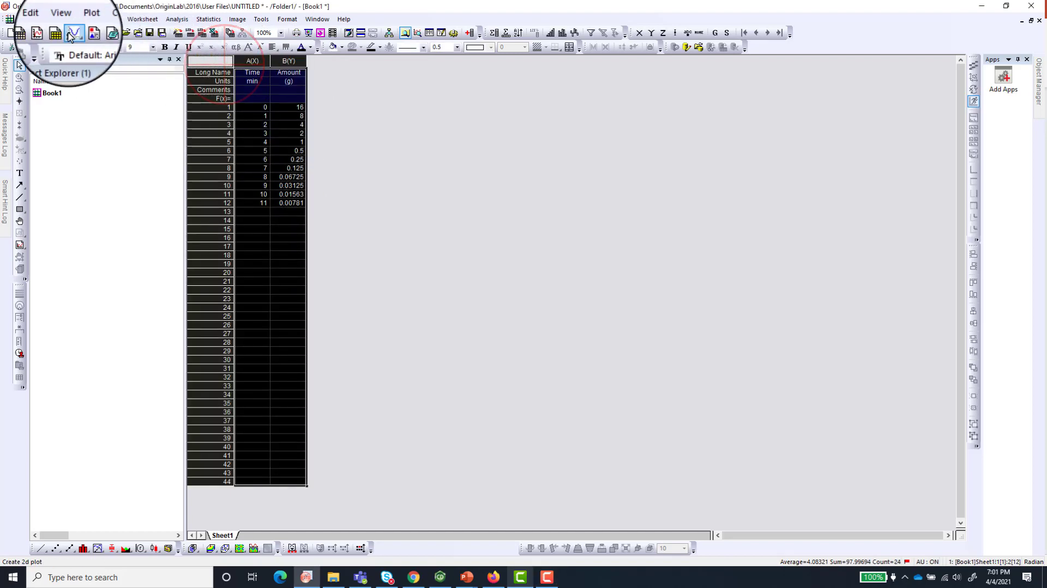
left_click(85, 20)
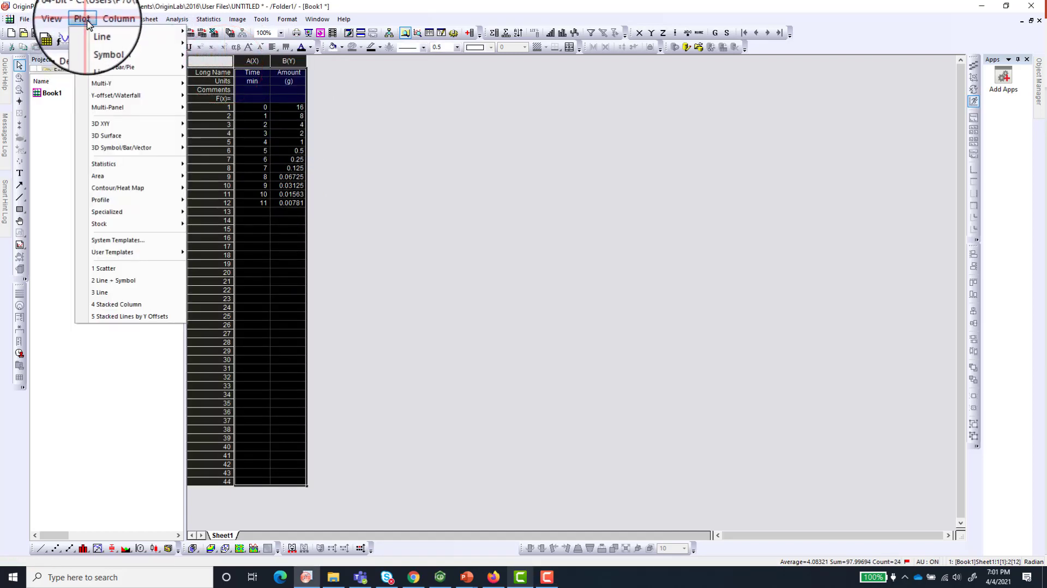
mouse_move(112, 44)
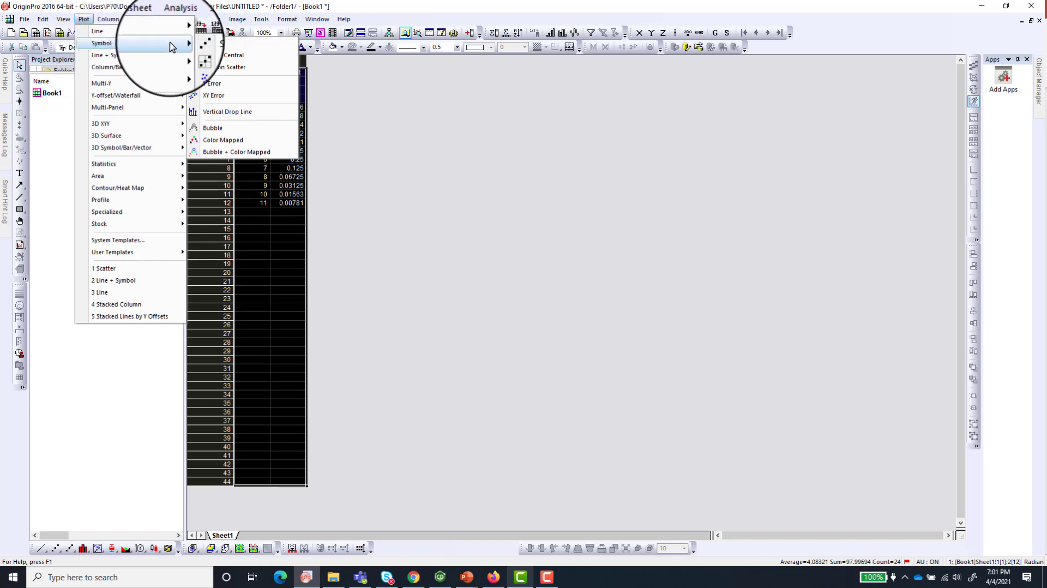
left_click(209, 44)
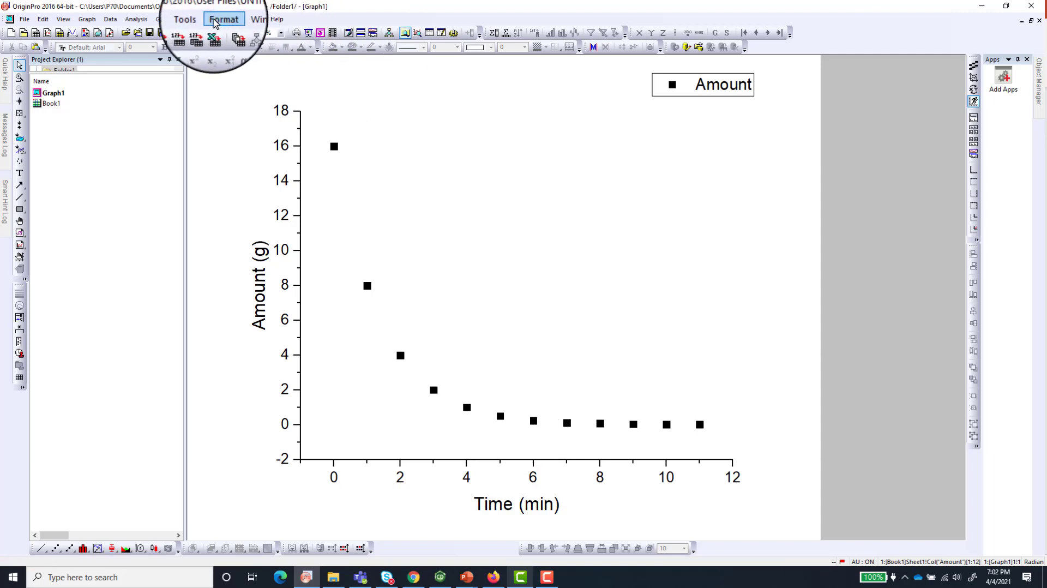
Bring up the Analysis > Fitting > Exponential Fit submenu for the scatter data.
left_click(133, 19)
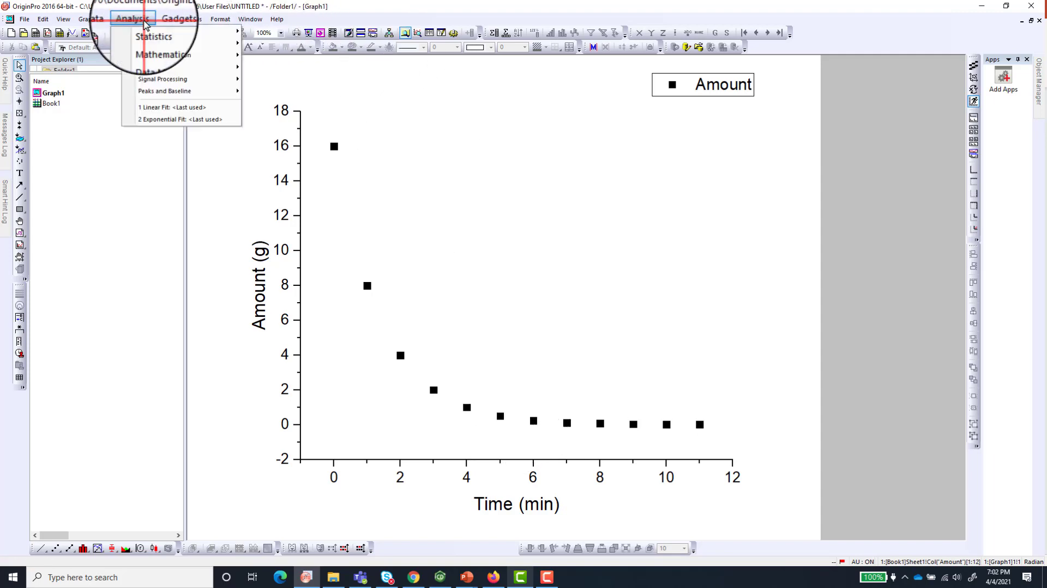
mouse_move(144, 68)
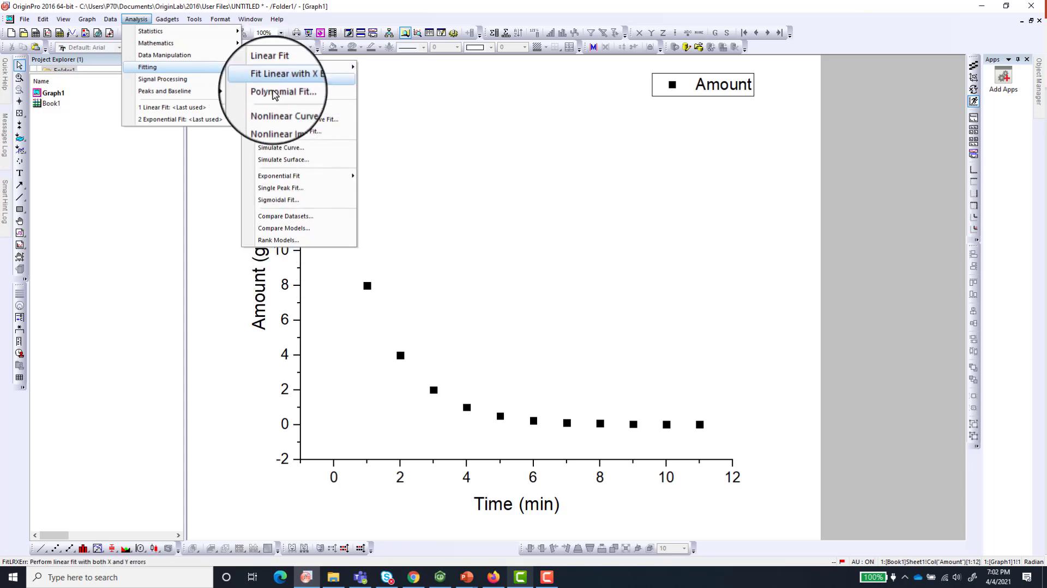
mouse_move(328, 178)
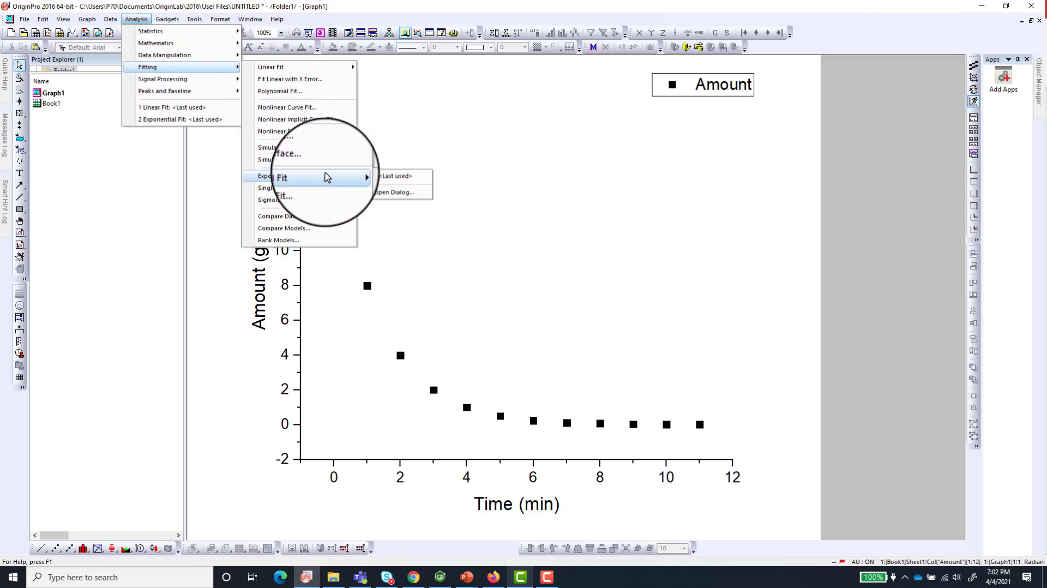
Open the NLFit Exponential Fit dialog, move it left, and expand the Function list.
left_click(391, 196)
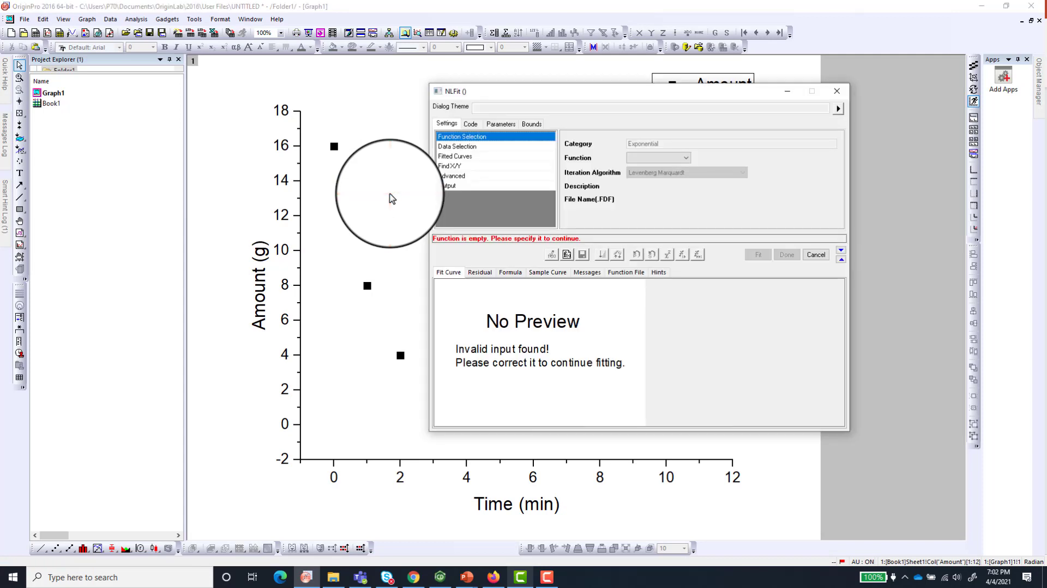
left_click_drag(514, 97, 419, 113)
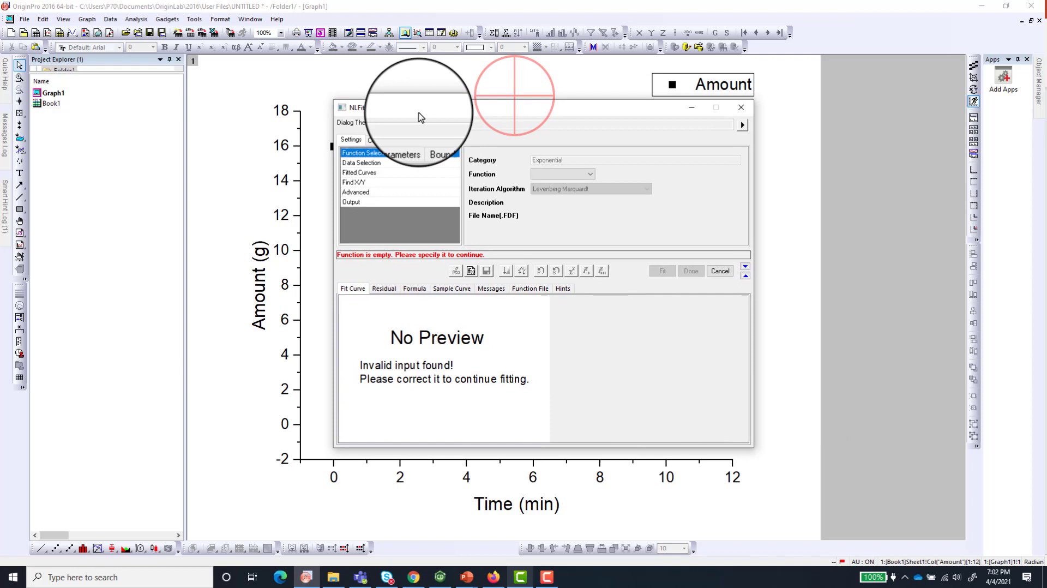
left_click(590, 174)
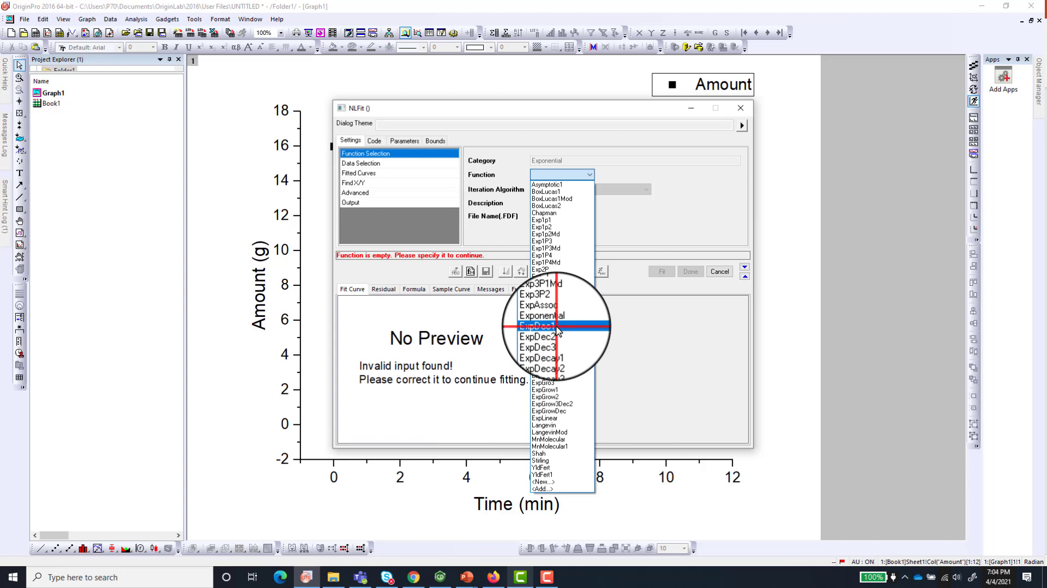
Choose ExpDec1 as the fit function, keeping Levenberg Marquardt iteration.
left_click(557, 327)
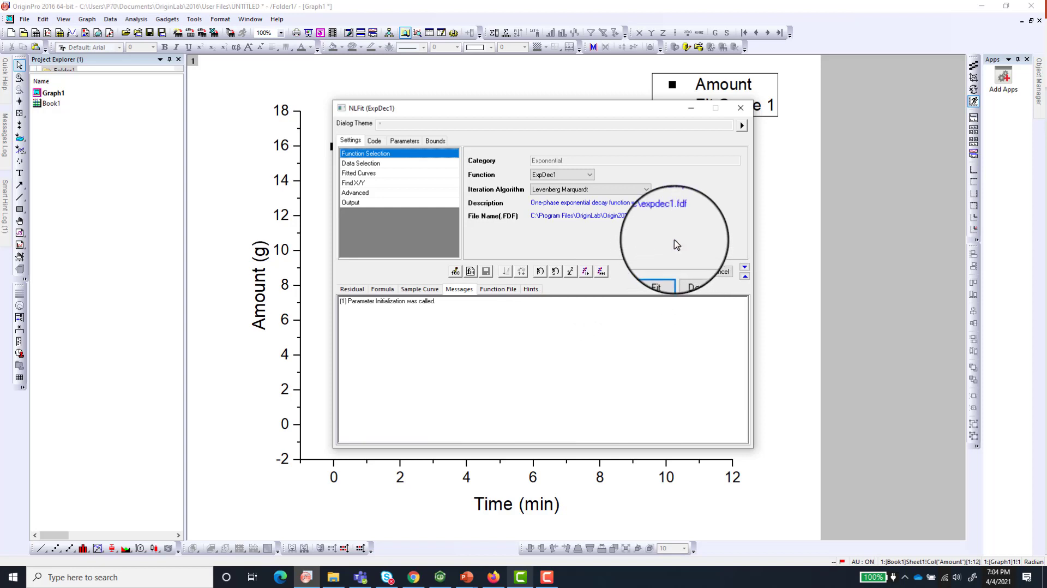
left_click(646, 191)
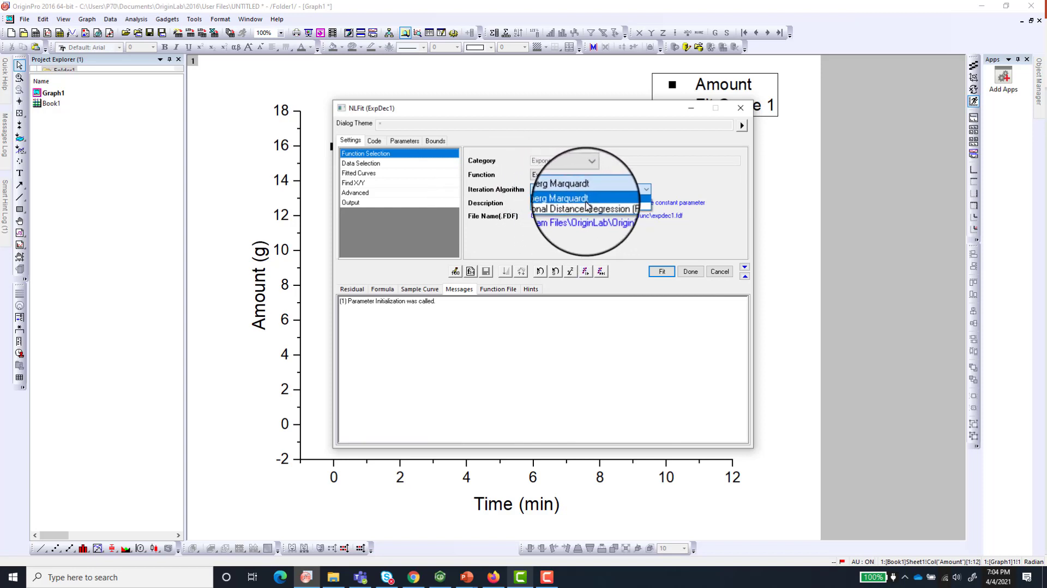
left_click(683, 192)
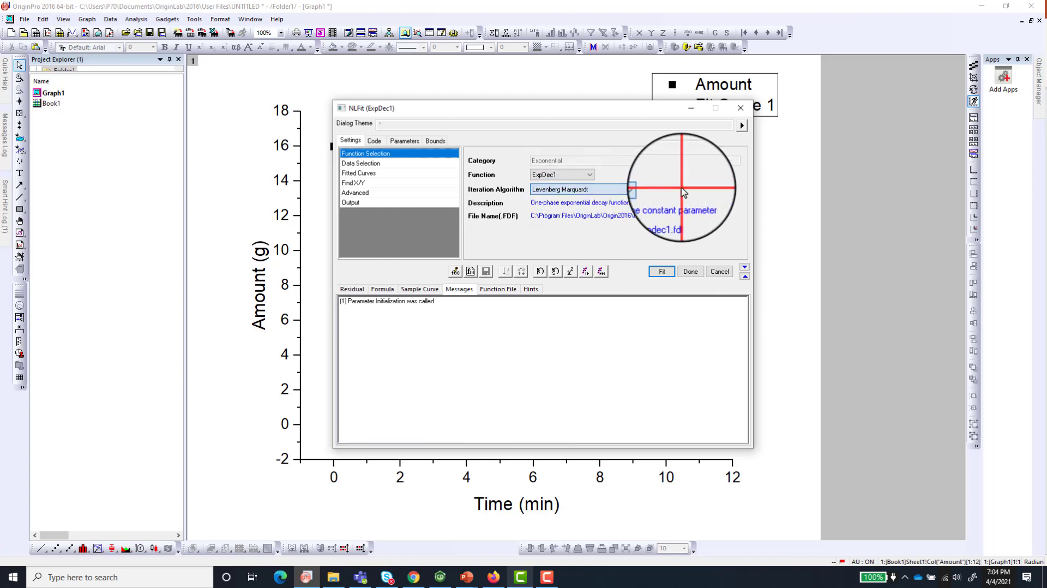
Run the ExpDec1 fit and move the reminder message off the results table.
left_click(663, 272)
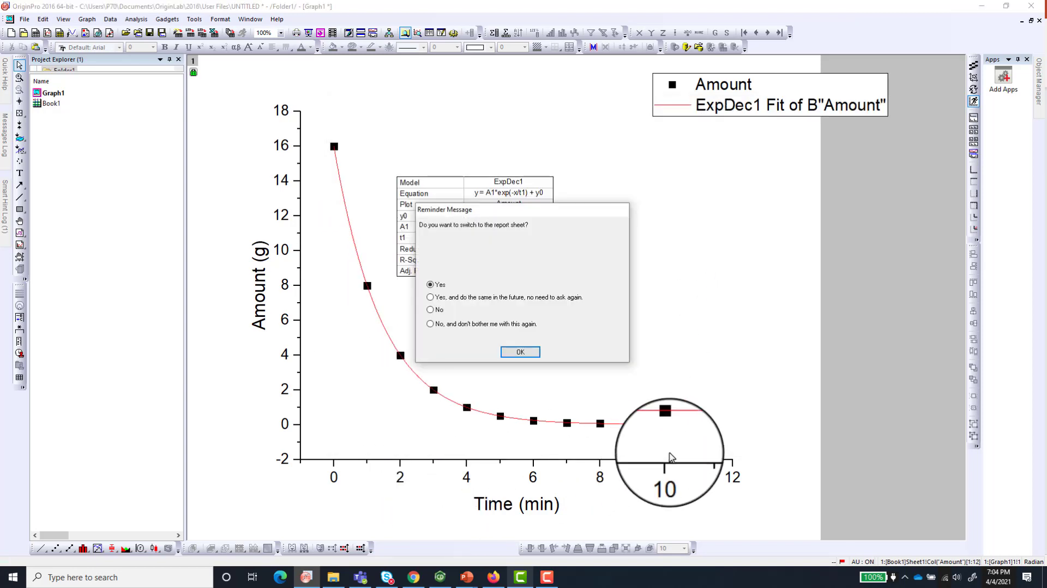
left_click_drag(540, 212, 745, 173)
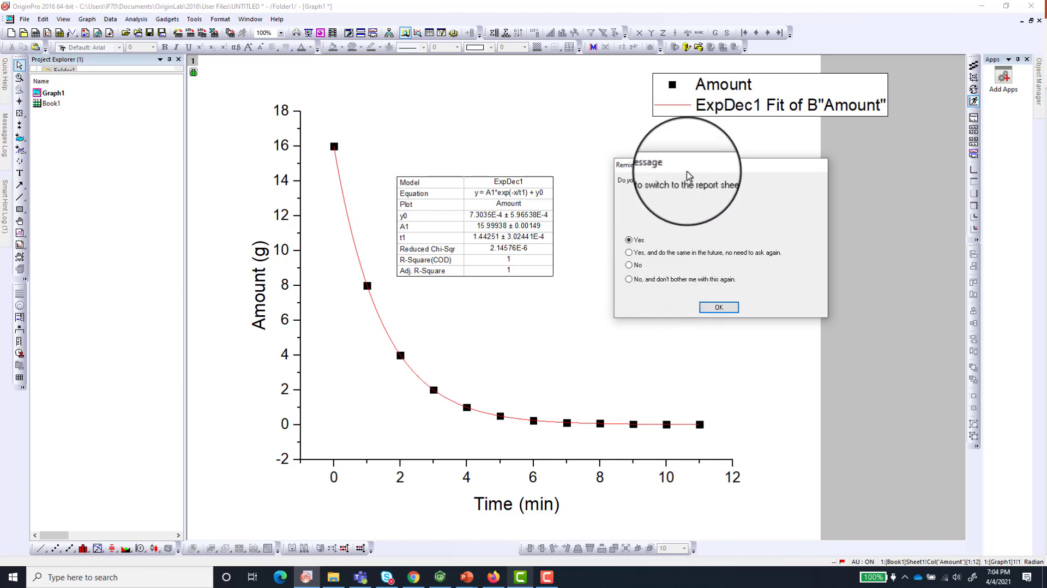
left_click_drag(687, 172, 649, 174)
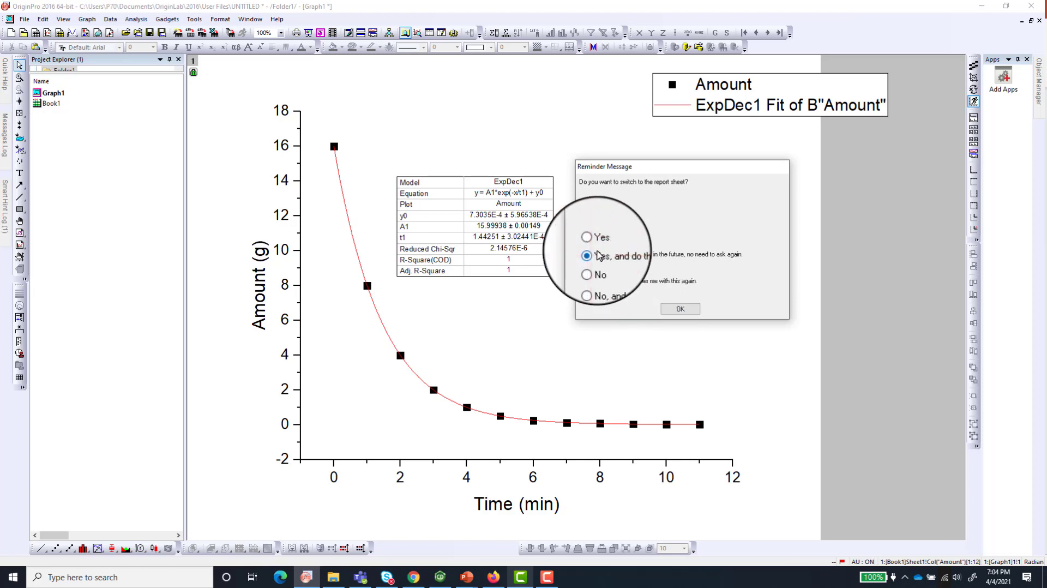
View the FitExp1 report, then return to Graph1 and place the results table right of the curve.
left_click(682, 310)
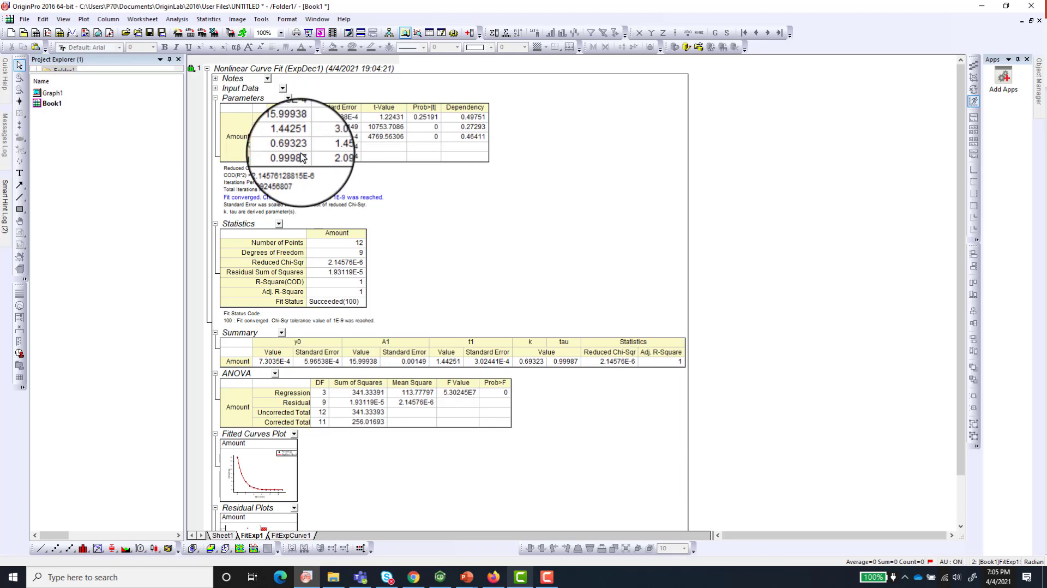
left_click(63, 96)
left_click_drag(513, 235, 584, 224)
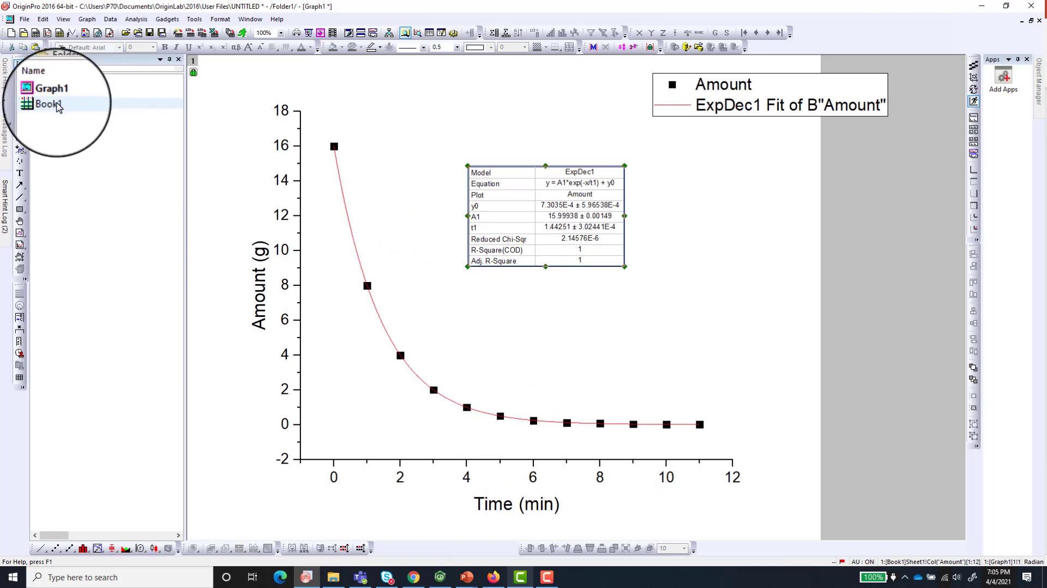
Look up k = 0.69323 in the FitExp1 report, then start a text label below Graph1's fit table.
double_click(49, 104)
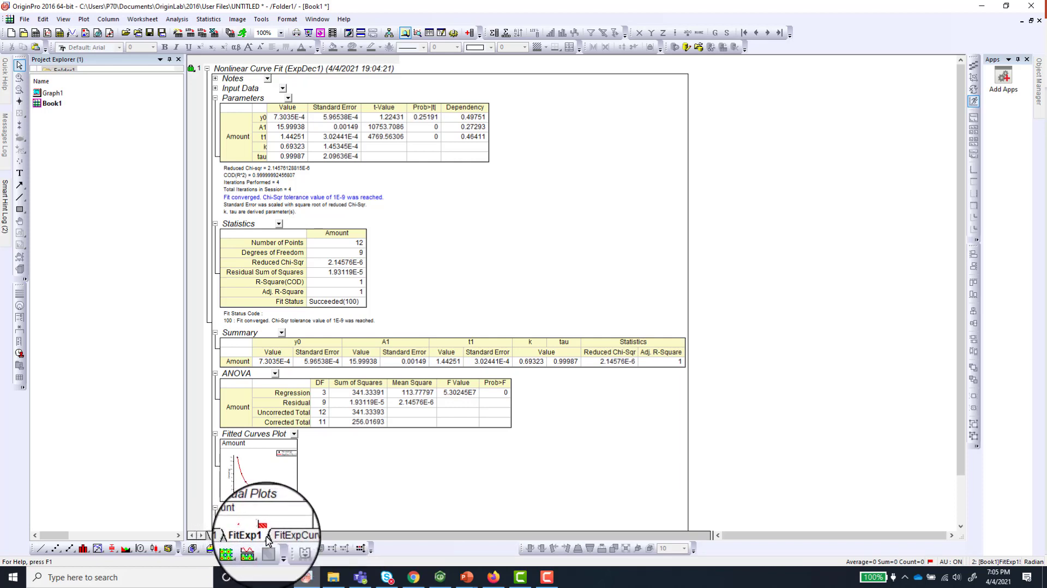
left_click(294, 147)
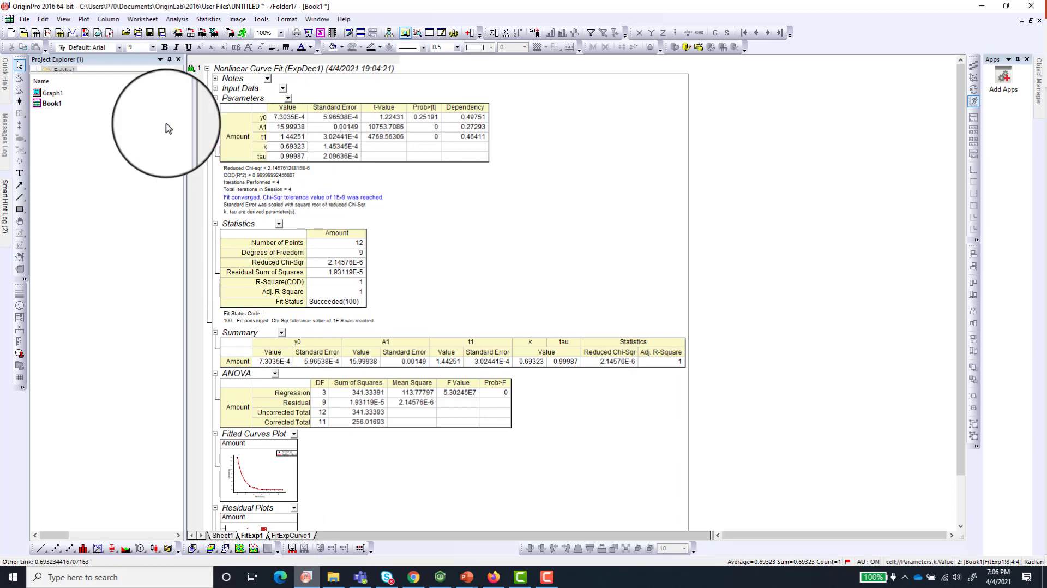
double_click(55, 93)
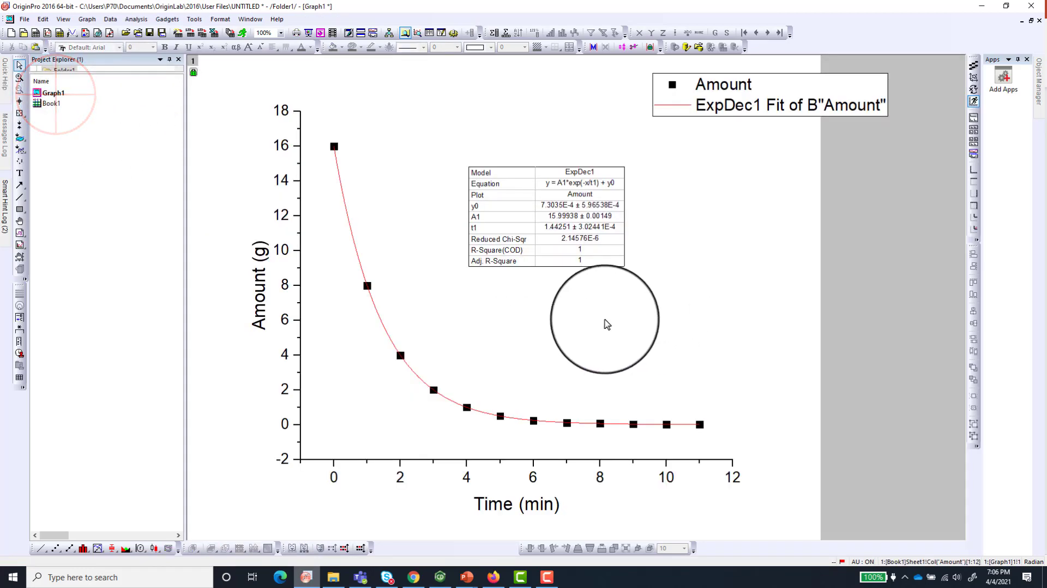
right_click(553, 315)
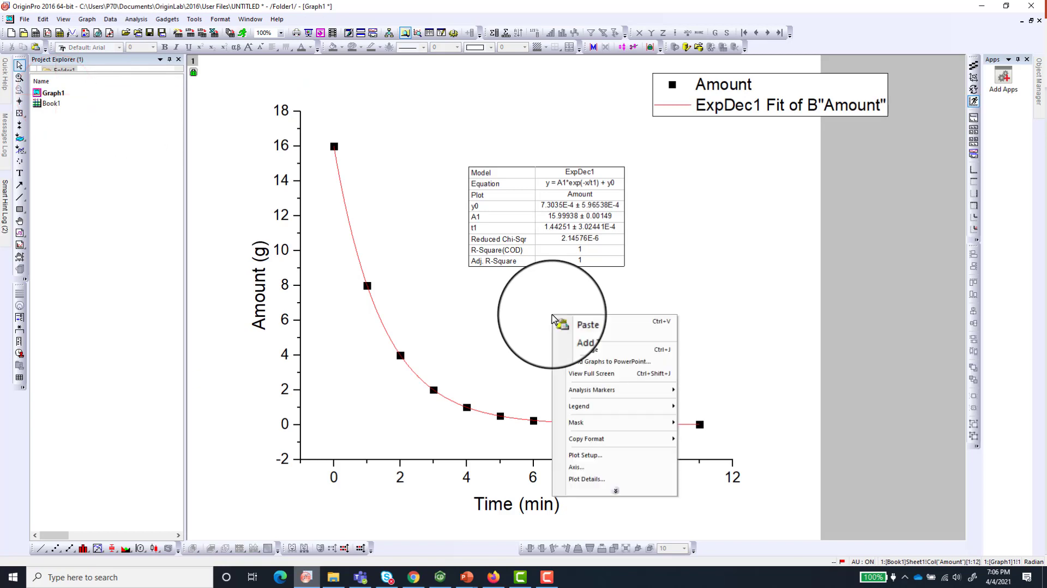
left_click(19, 173)
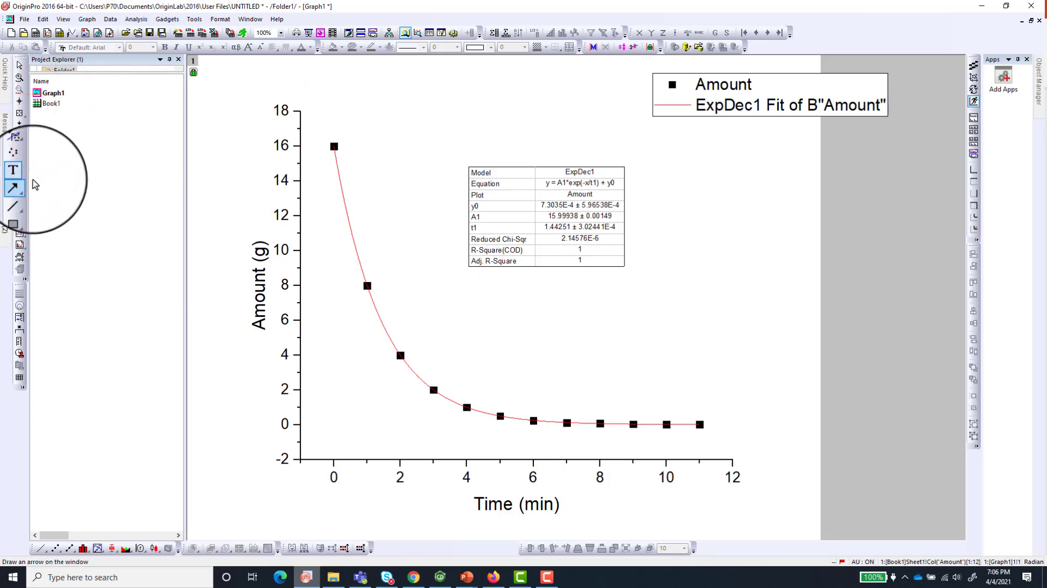
left_click(491, 322)
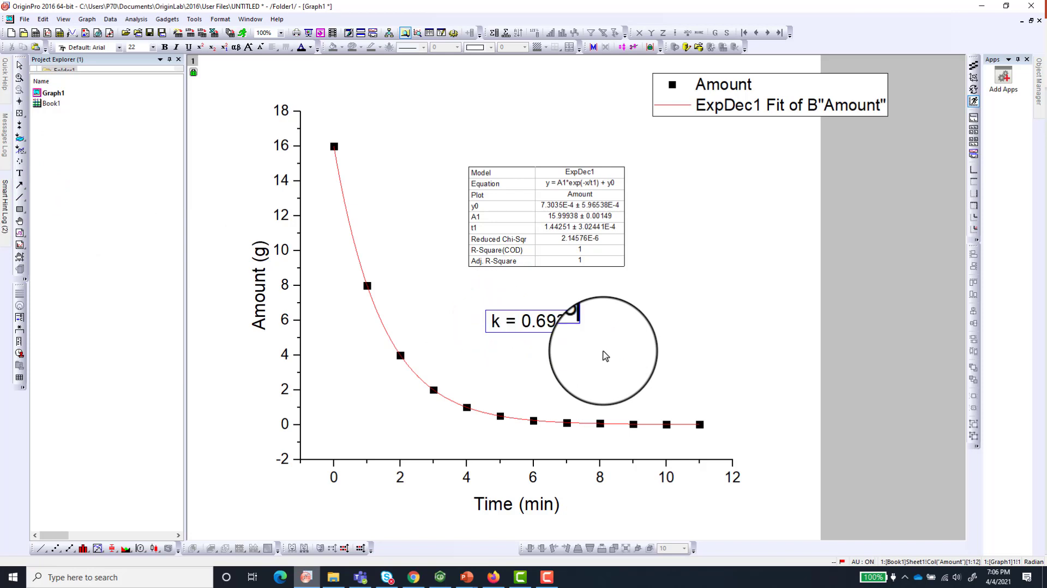
Type the label 'k = 0.69323' and copy the tau value 0.99987 from FitExp1 parameters.
type("k = 0.69323")
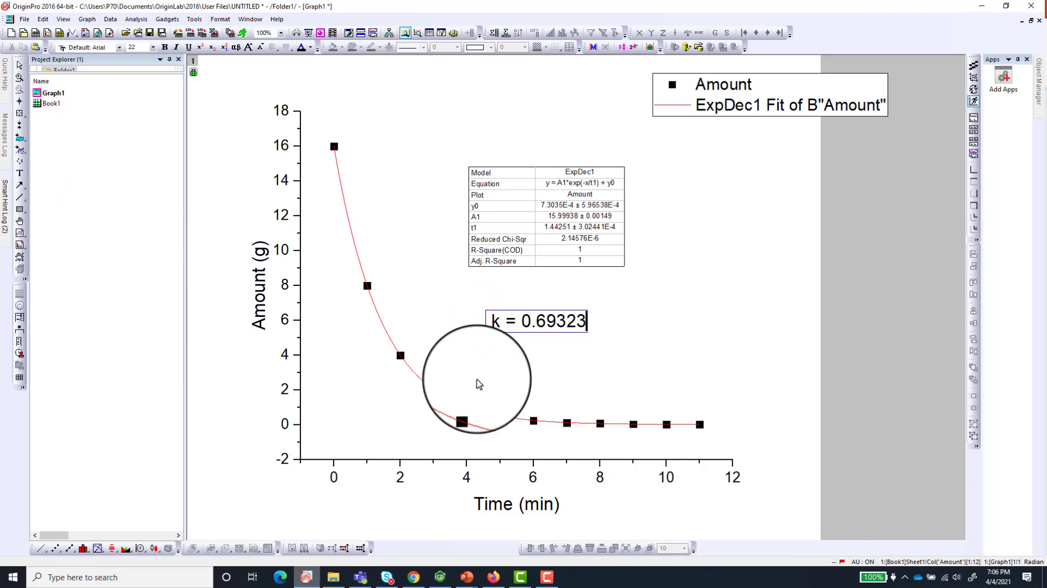
double_click(49, 104)
left_click(293, 146)
left_click(281, 158)
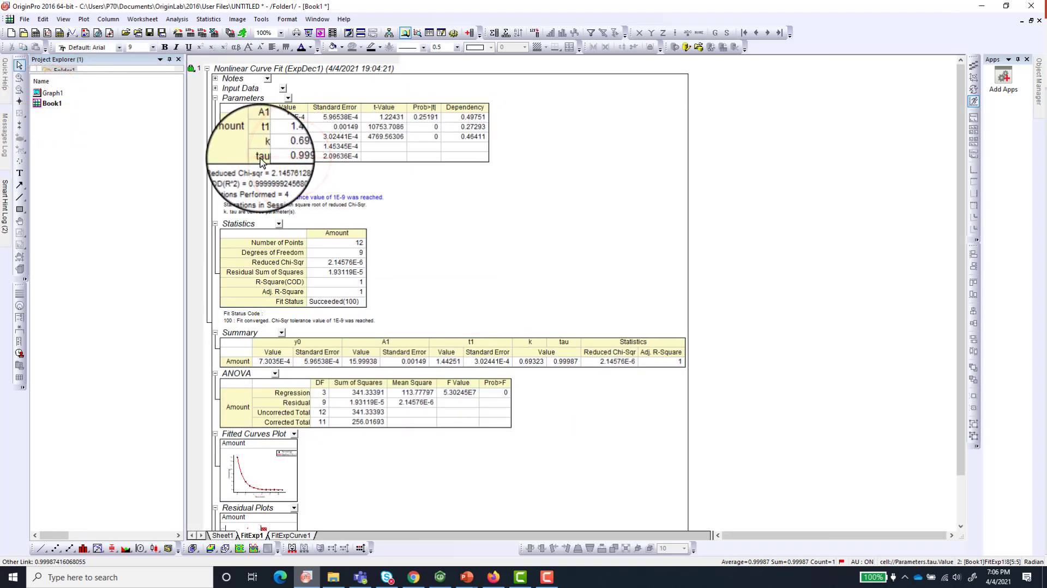
right_click(291, 157)
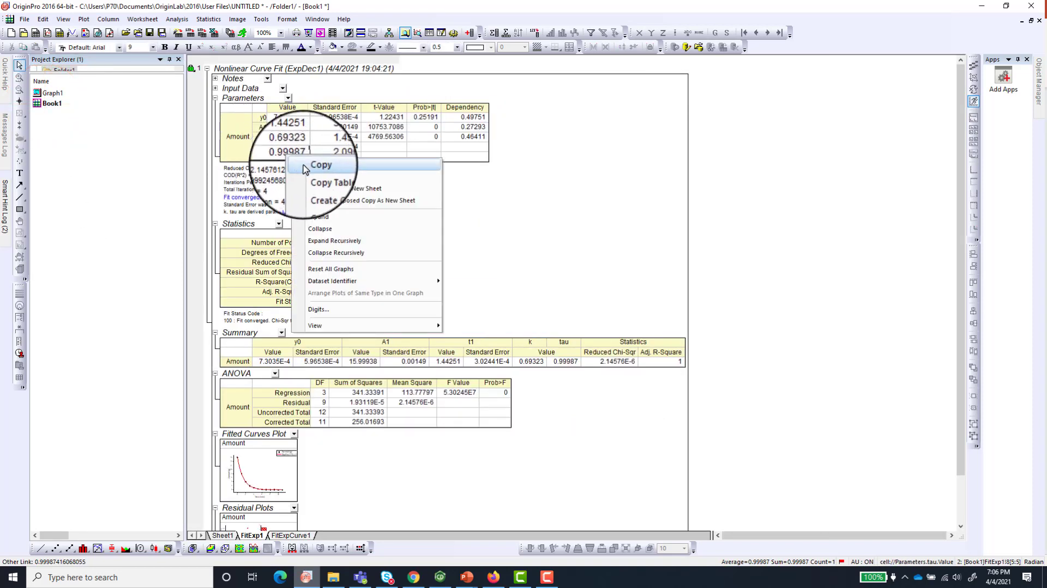
left_click(315, 165)
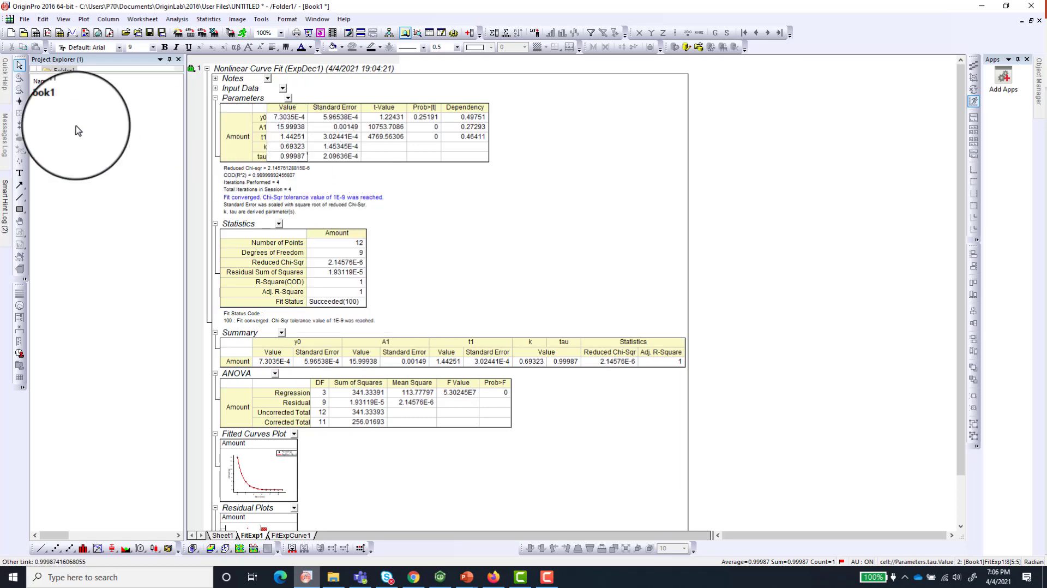
Add a 't1/2 = 0.99987' label below k with 1/2 subscripted, then reopen Book1.
double_click(48, 93)
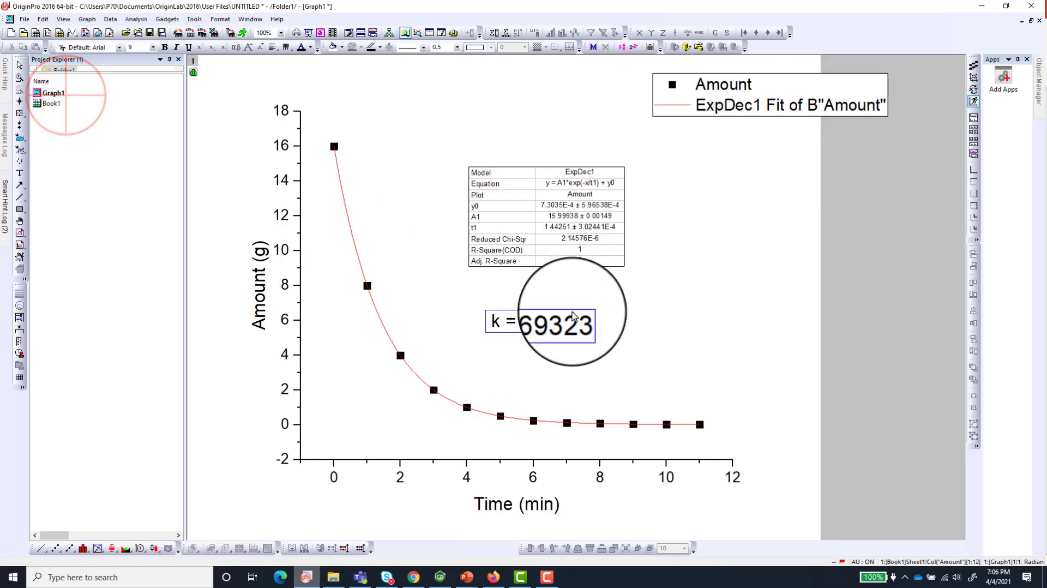
right_click(518, 363)
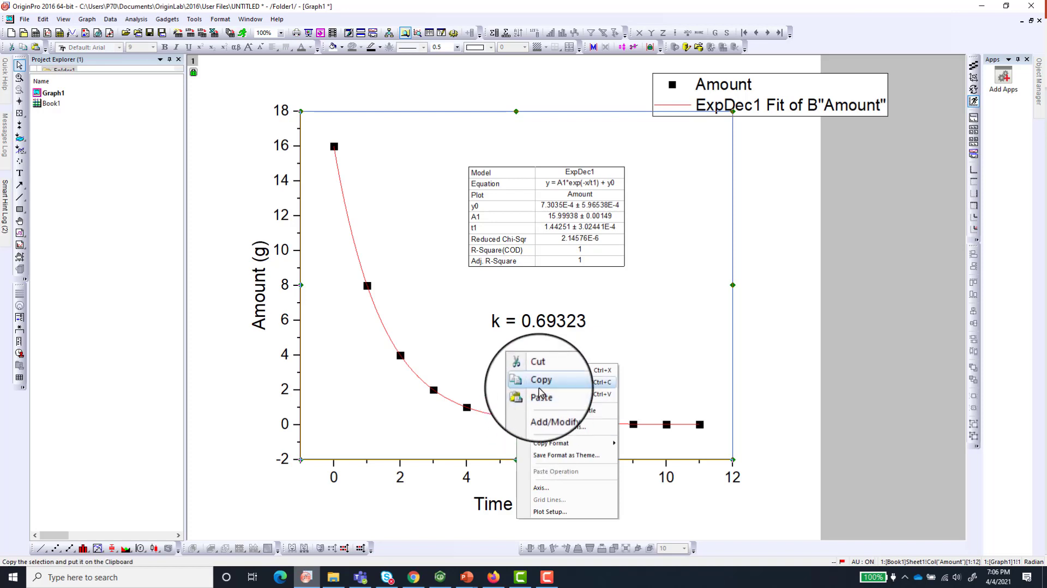
left_click(20, 172)
left_click(493, 354)
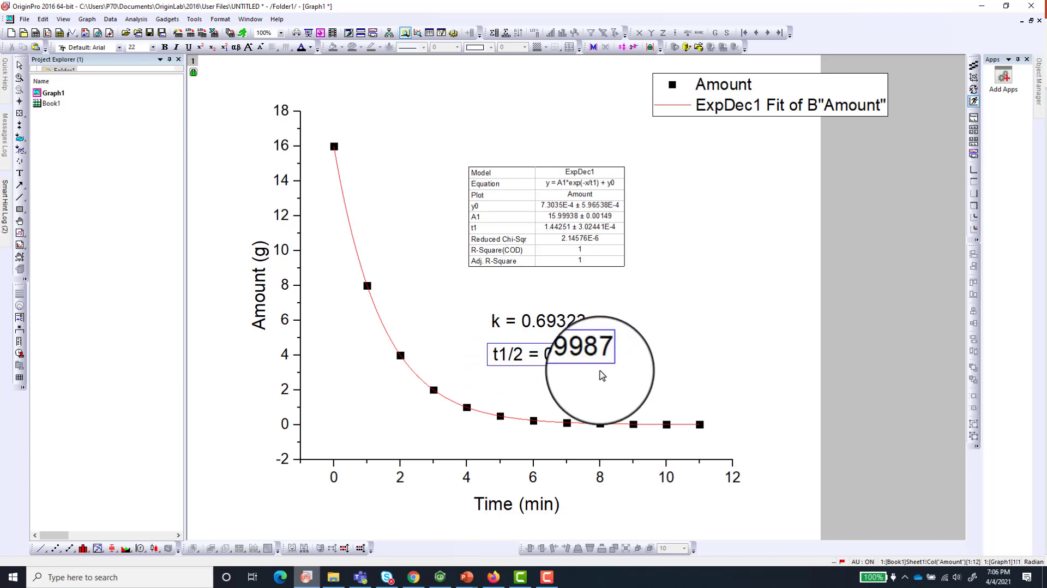
left_click(523, 354)
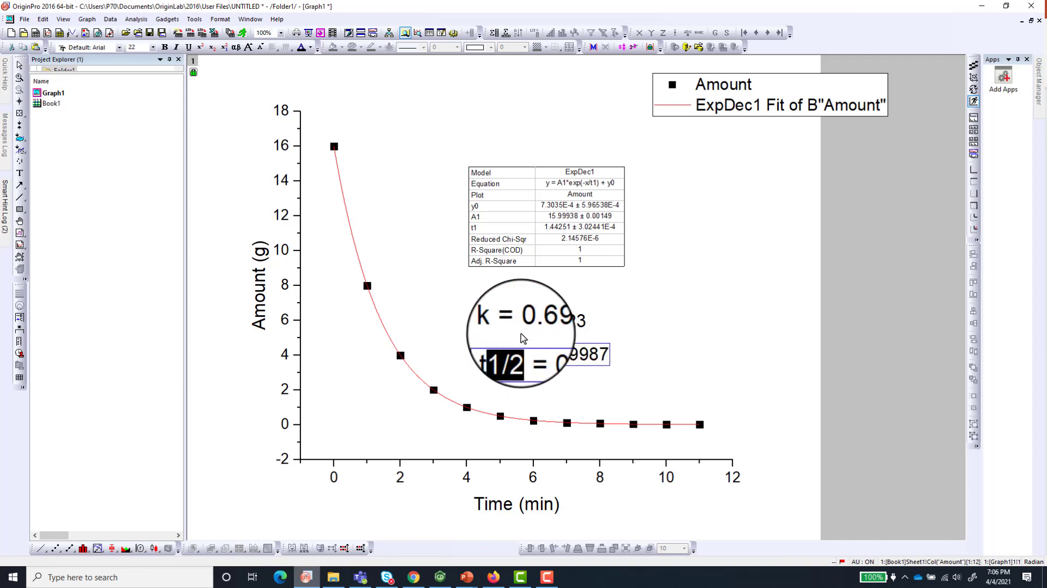
left_click(213, 47)
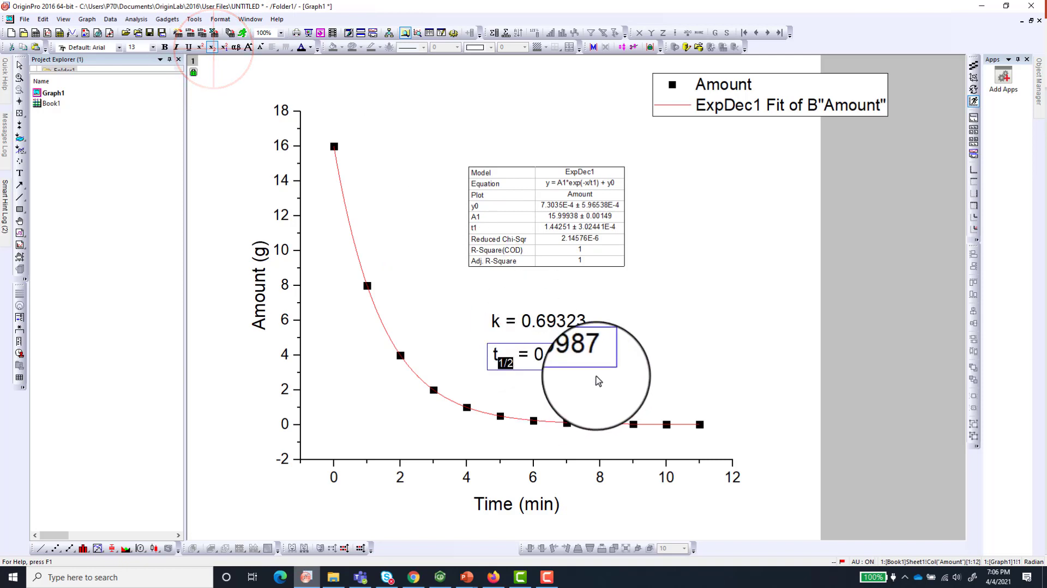
left_click(639, 358)
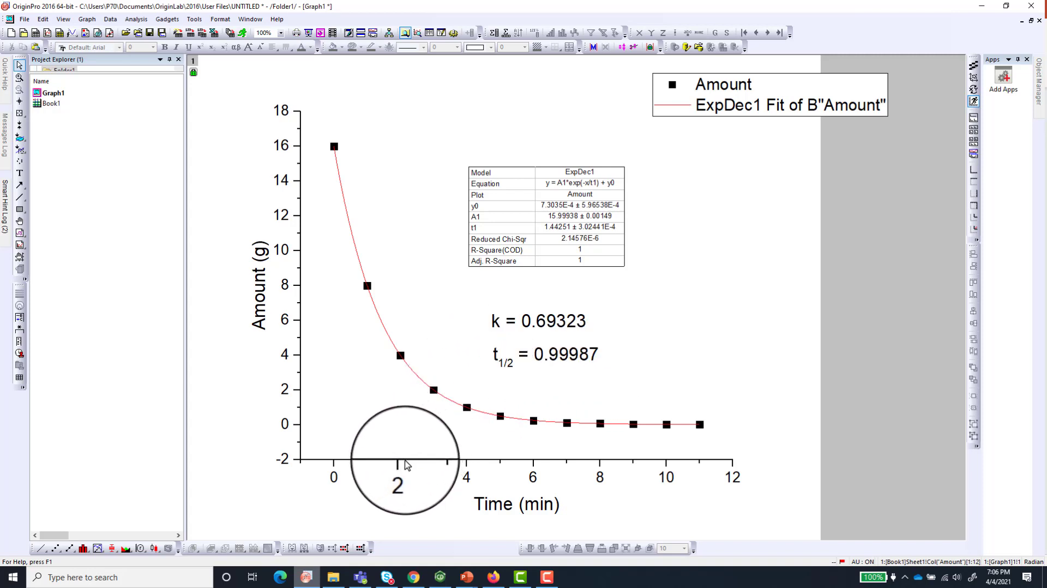
double_click(43, 103)
Check Book1's Sheet1 Time/Amount data, then bring the labelled Graph1 back on screen.
left_click(220, 536)
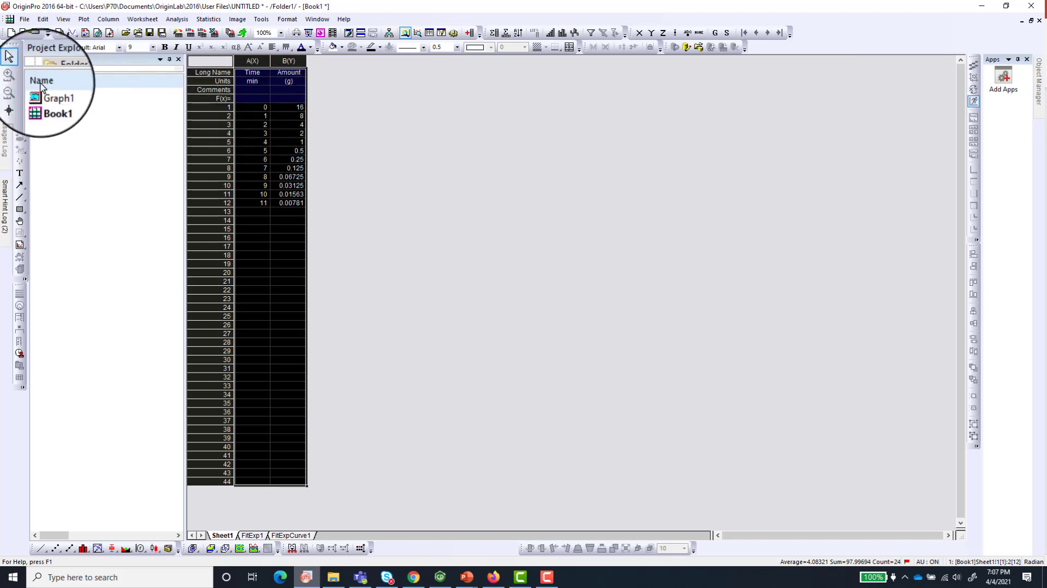
double_click(56, 94)
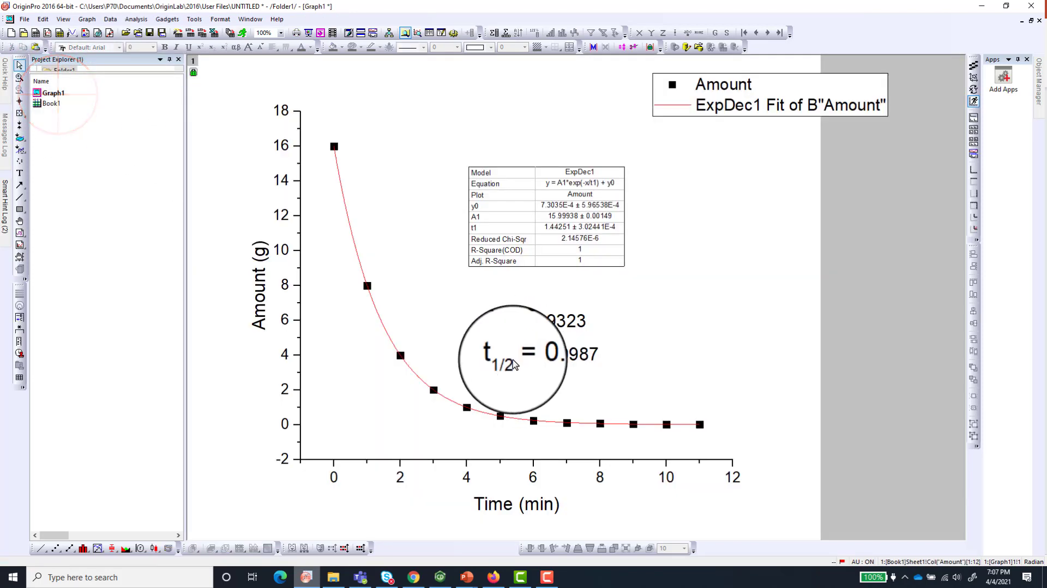